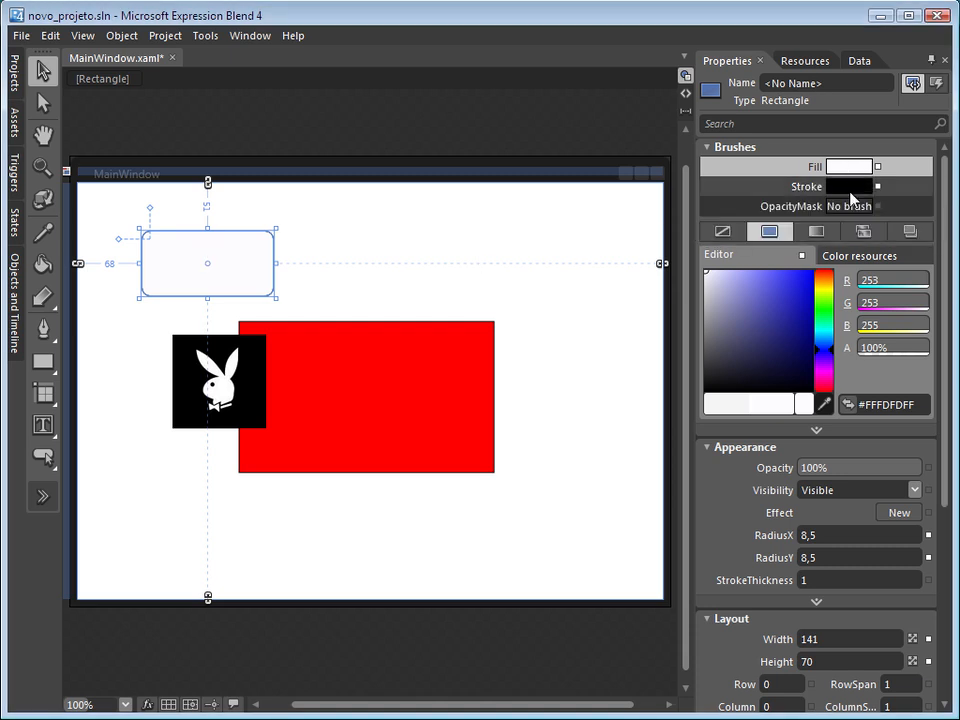
- Recolour the fill of the white rounded rectangle to green #FF229D23
key(Escape)
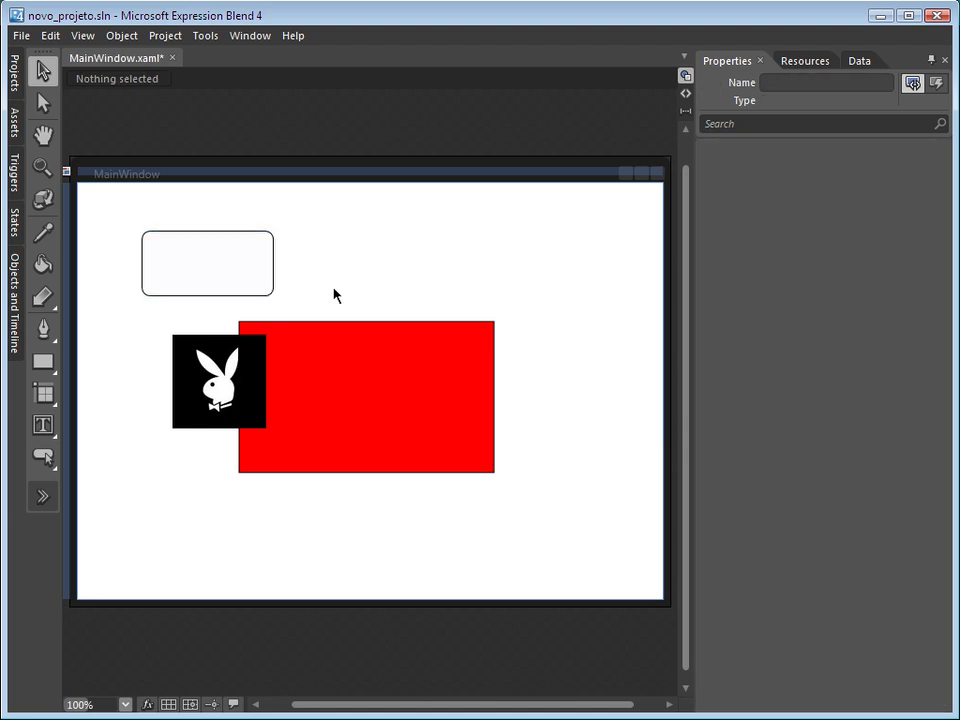
click(236, 272)
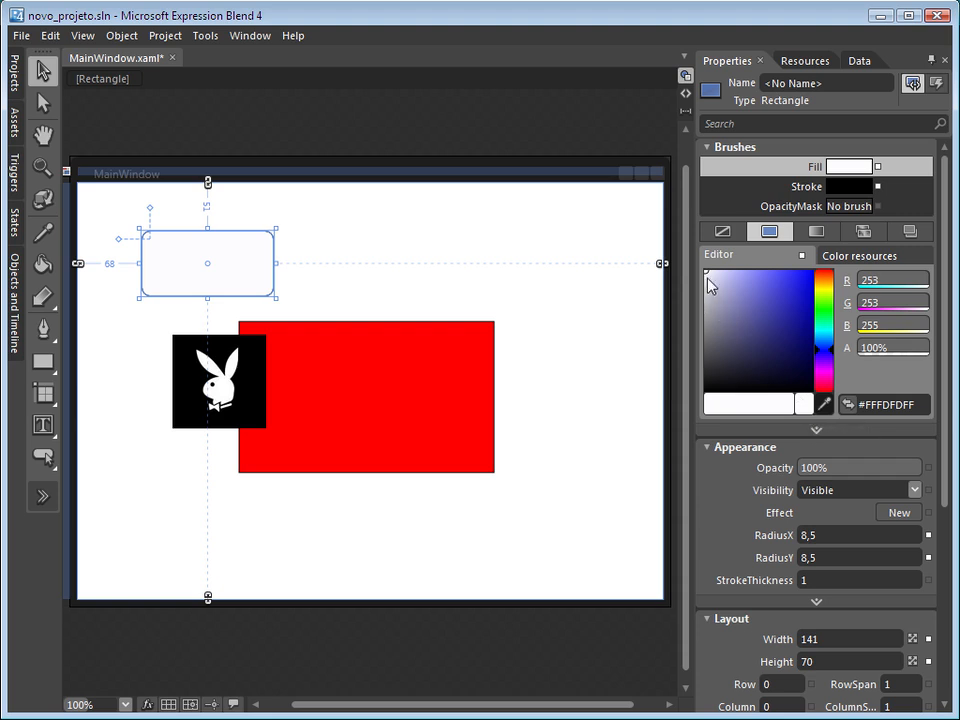
drag(708, 281, 765, 309)
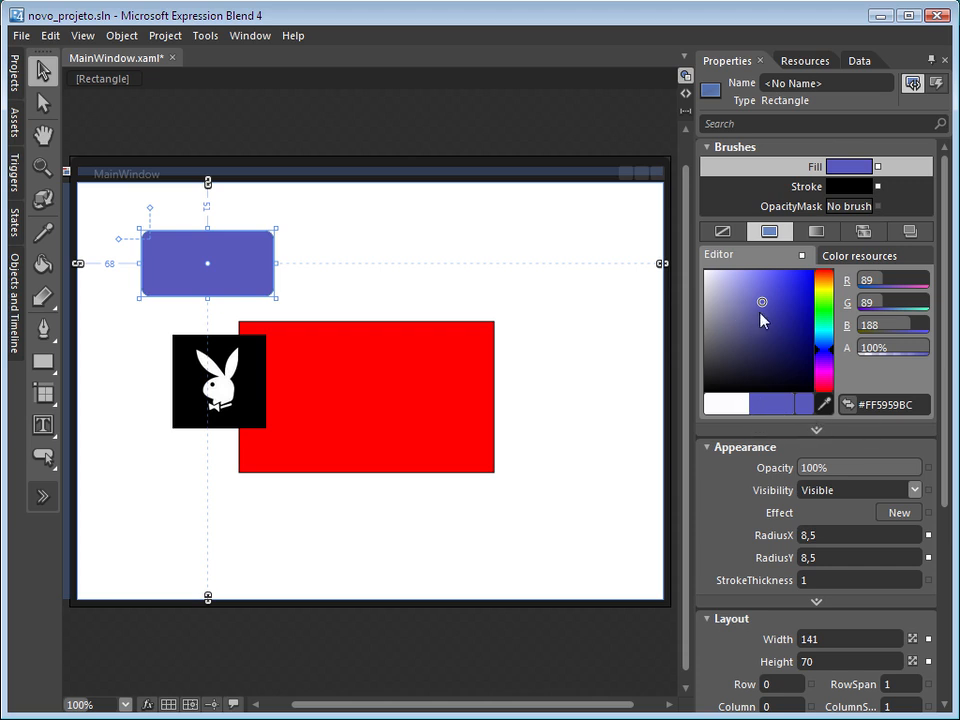
mouse_move(761, 304)
mouse_down()
mouse_move(801, 288)
mouse_move(805, 347)
mouse_up()
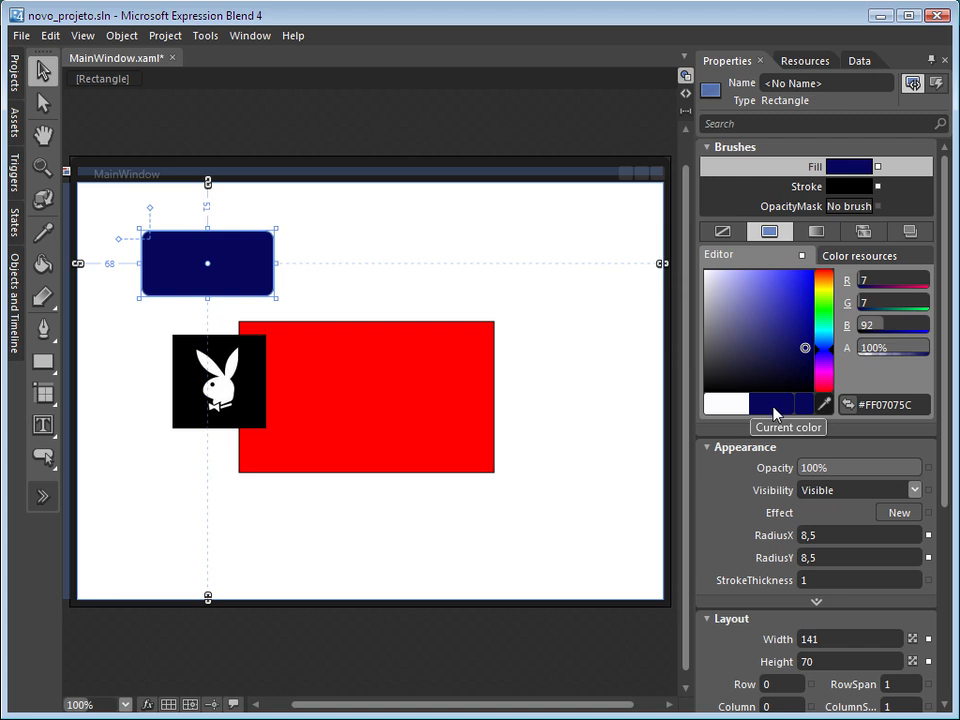
mouse_move(808, 360)
mouse_down()
mouse_move(790, 352)
mouse_move(715, 370)
mouse_up()
drag(833, 355, 824, 323)
mouse_move(716, 372)
mouse_down()
mouse_move(777, 336)
mouse_move(792, 290)
mouse_move(790, 317)
mouse_up()
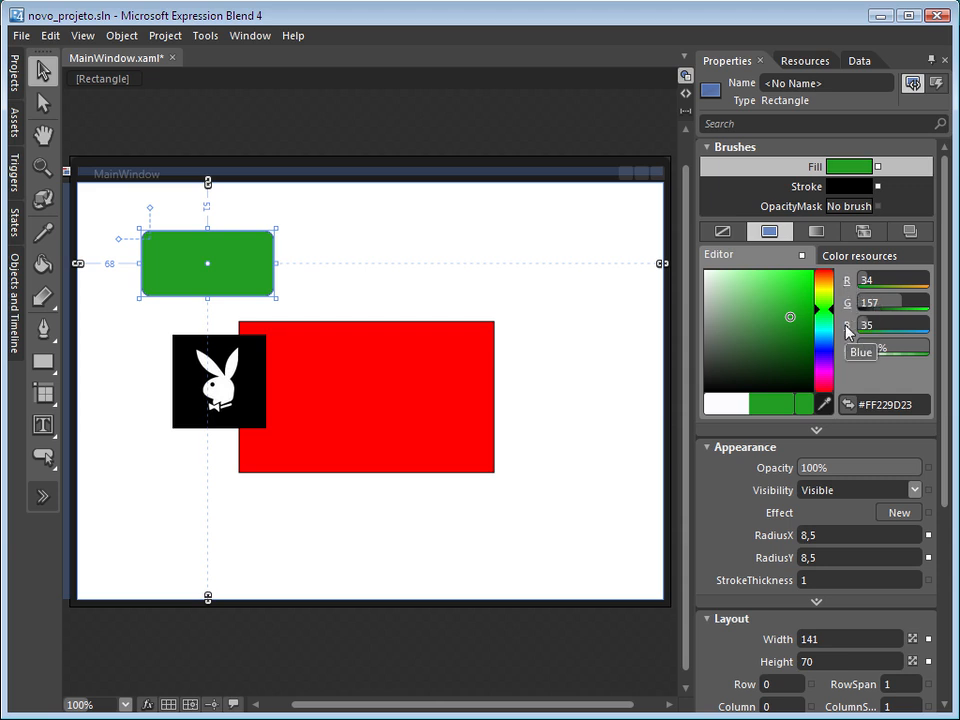
- Review the system colour resources available for the fill, and return to the colour editor
click(857, 256)
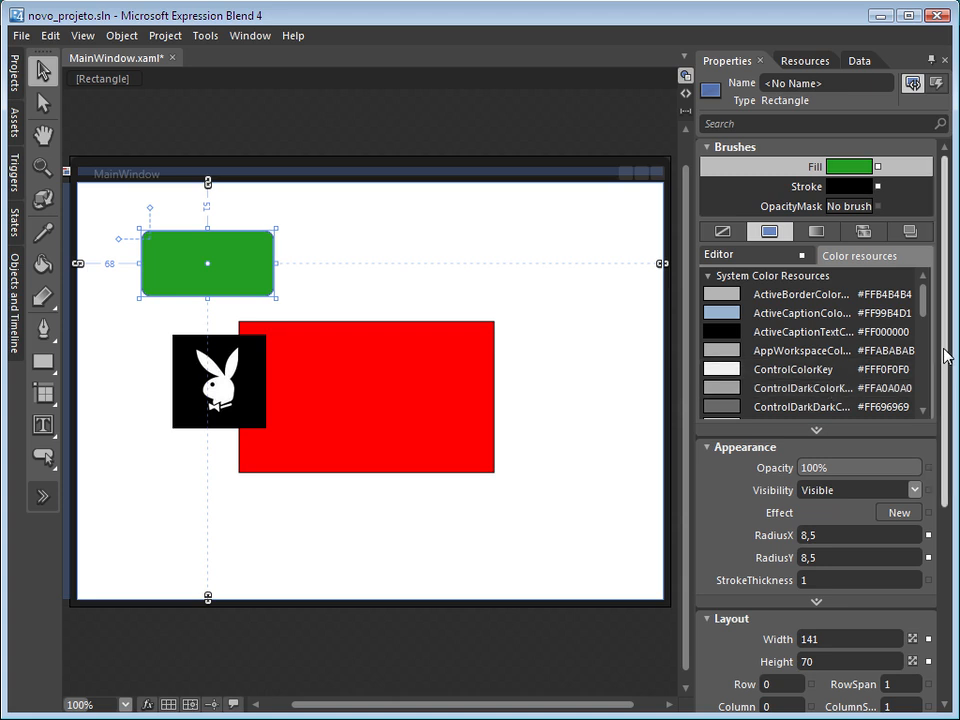
mouse_move(924, 306)
mouse_down()
mouse_move(926, 362)
mouse_move(932, 306)
mouse_up()
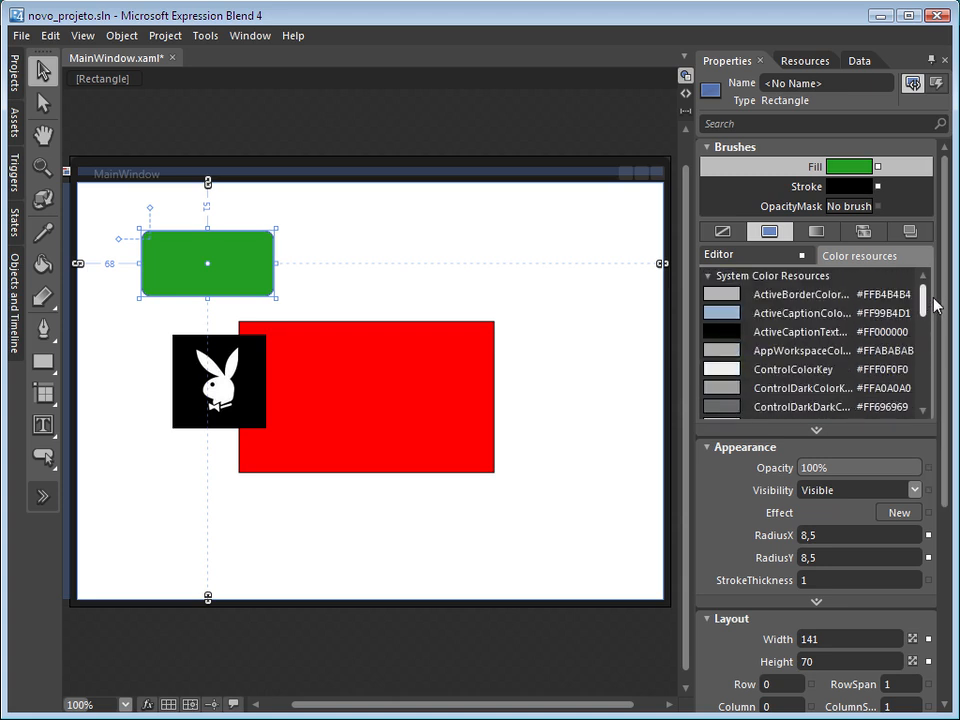
click(718, 254)
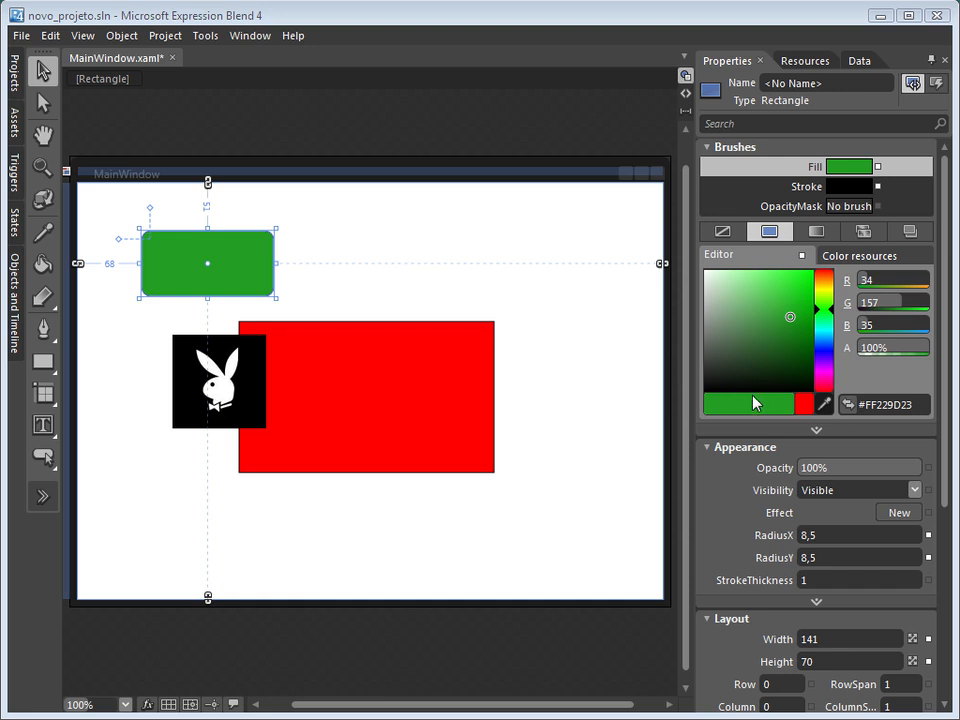
- Fill the rounded rectangle with the last-used red #FFFF0000 and the large rectangle with the initial green #FF229D23
click(376, 410)
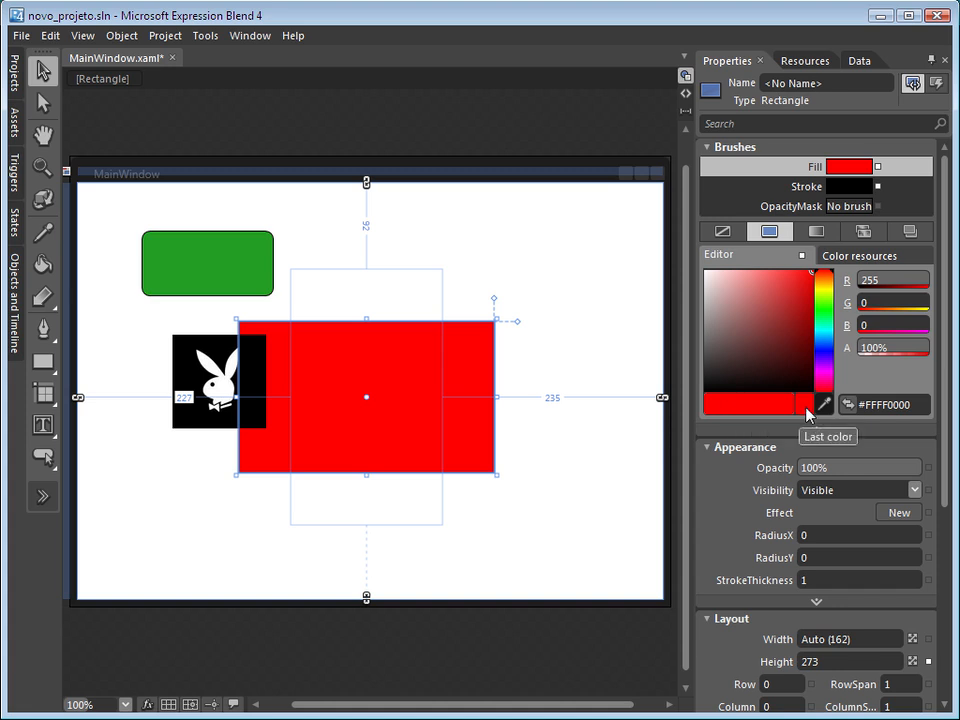
click(257, 287)
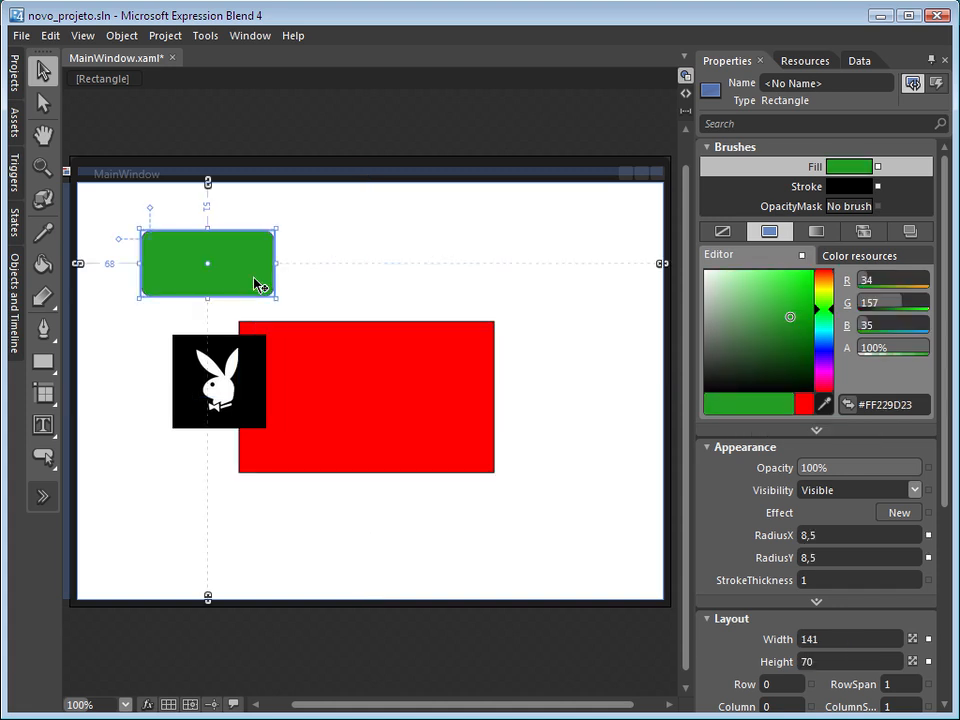
click(807, 404)
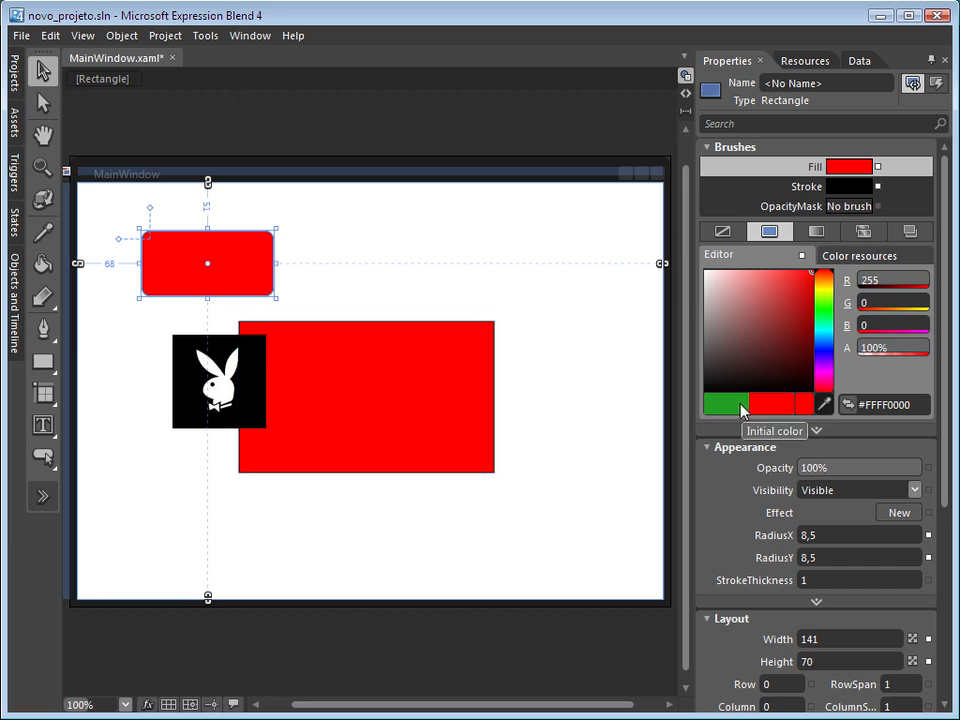
click(444, 438)
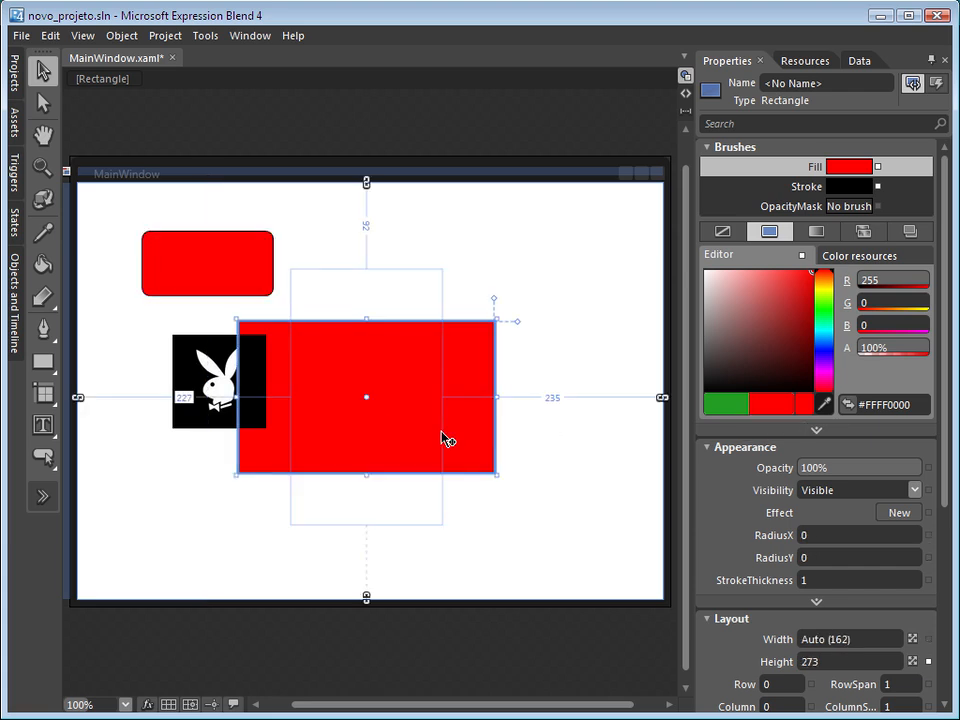
click(727, 406)
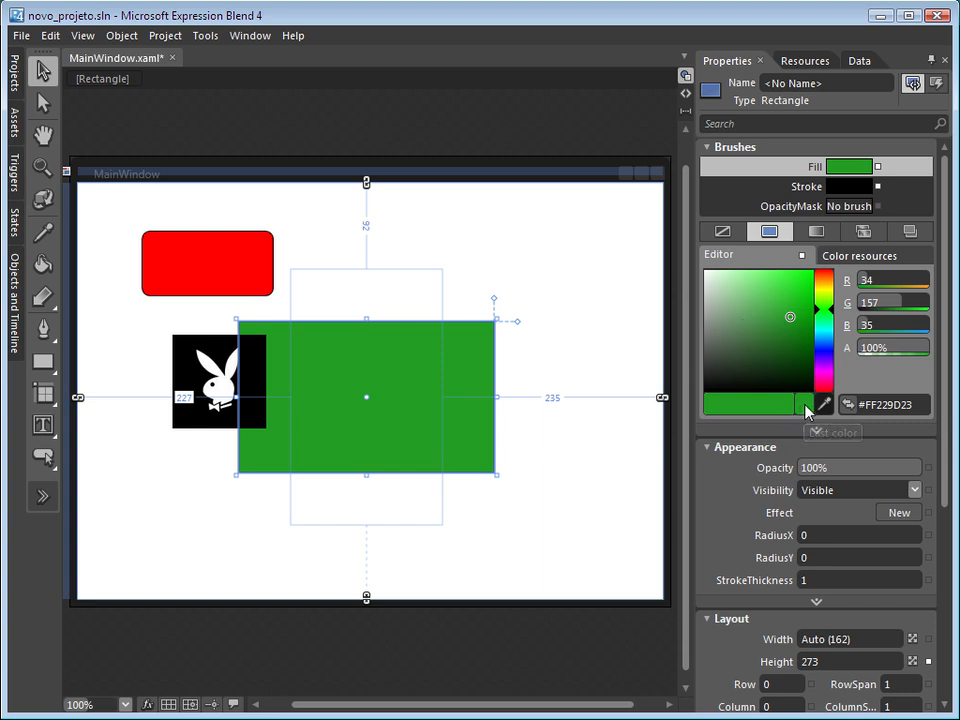
- Draw a rectangle about 126 × 81 above the large rectangle's right end and fill it with #FF2F3B51 sampled from the design window's title bar
click(43, 361)
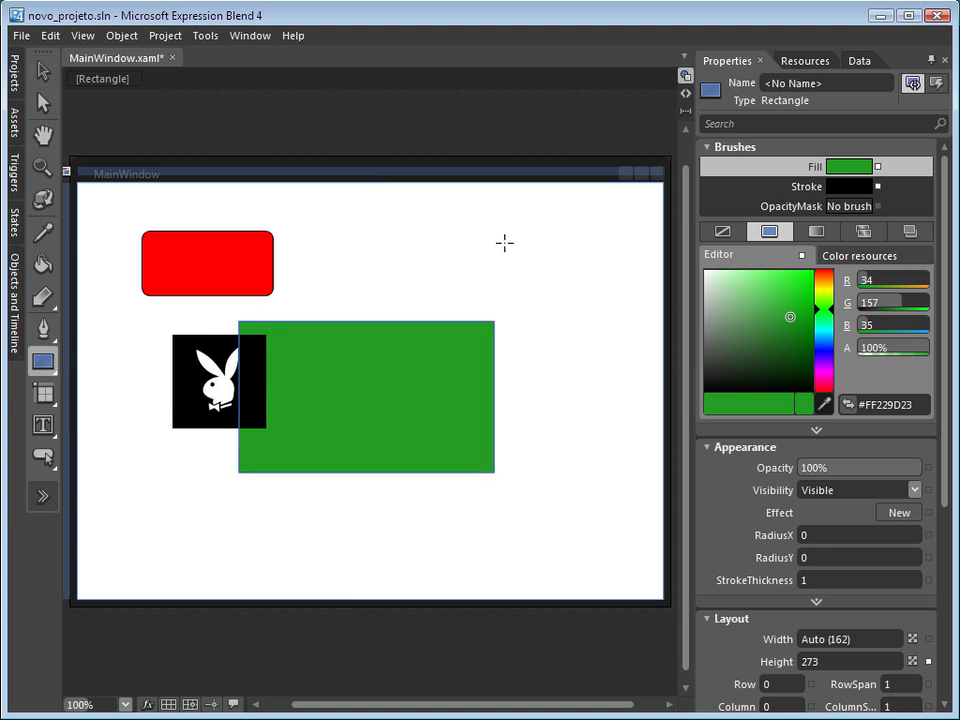
drag(490, 229, 608, 305)
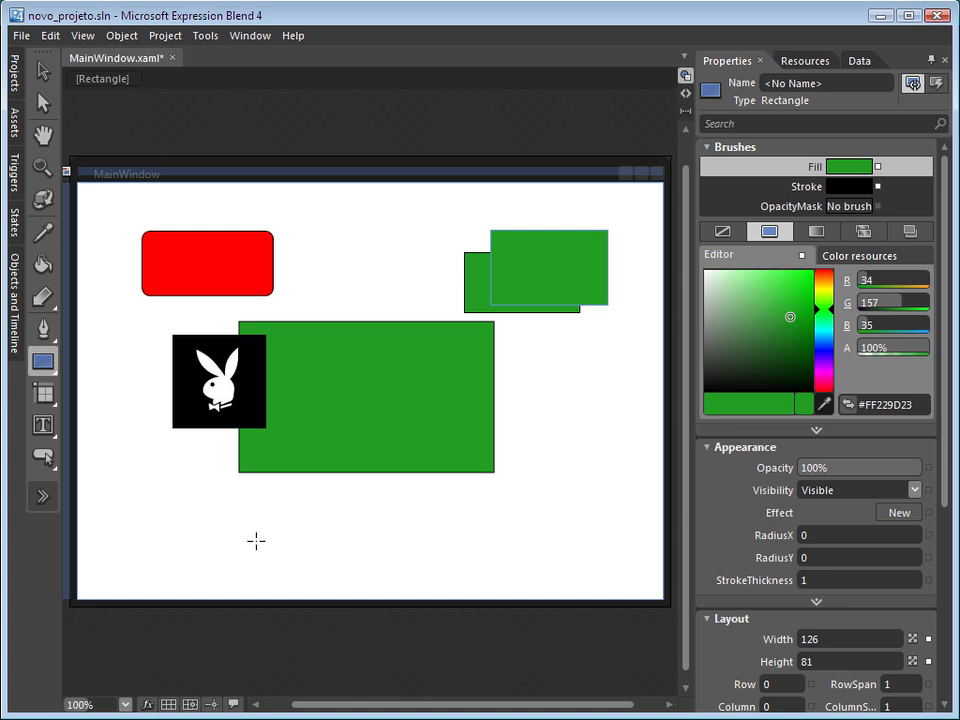
click(825, 404)
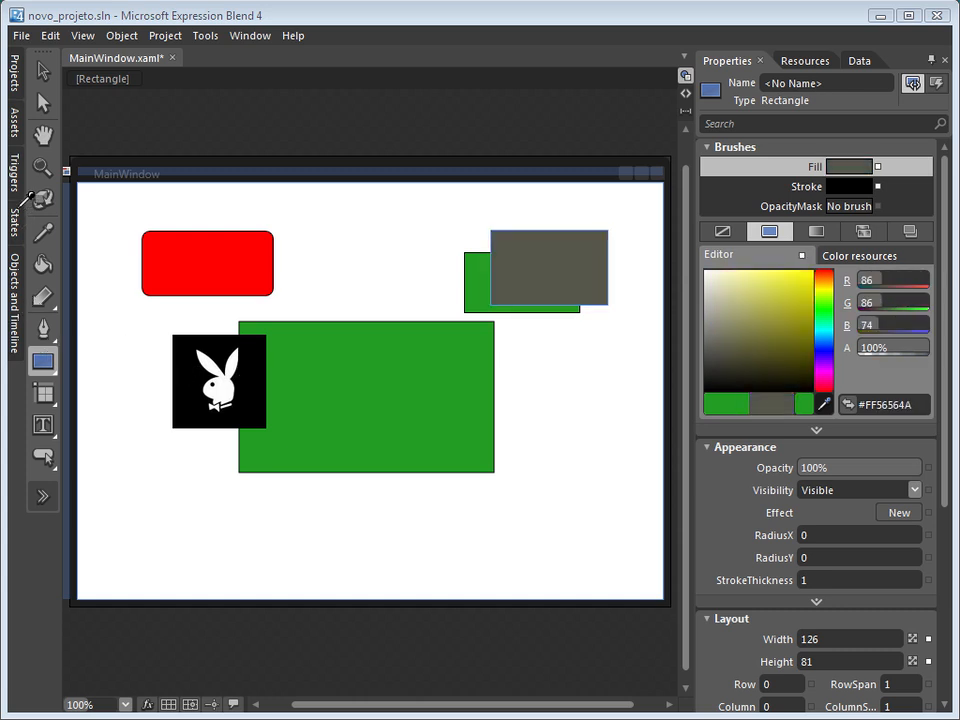
click(176, 176)
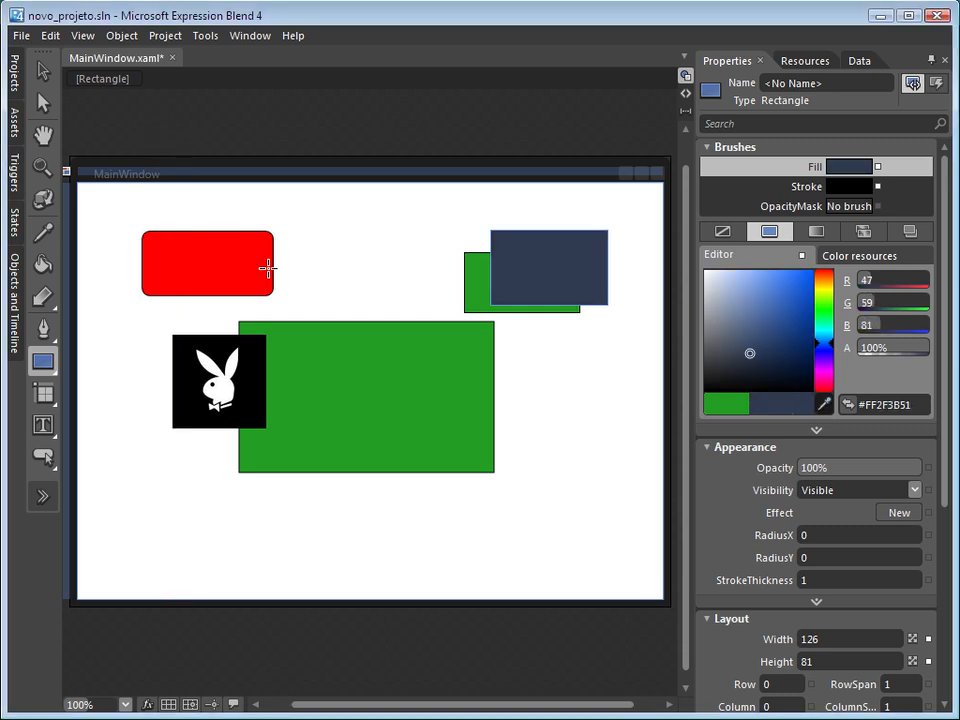
- Fill the rounded rectangle with a colour sampled from the caption buttons of the design window using the eyedropper
click(42, 70)
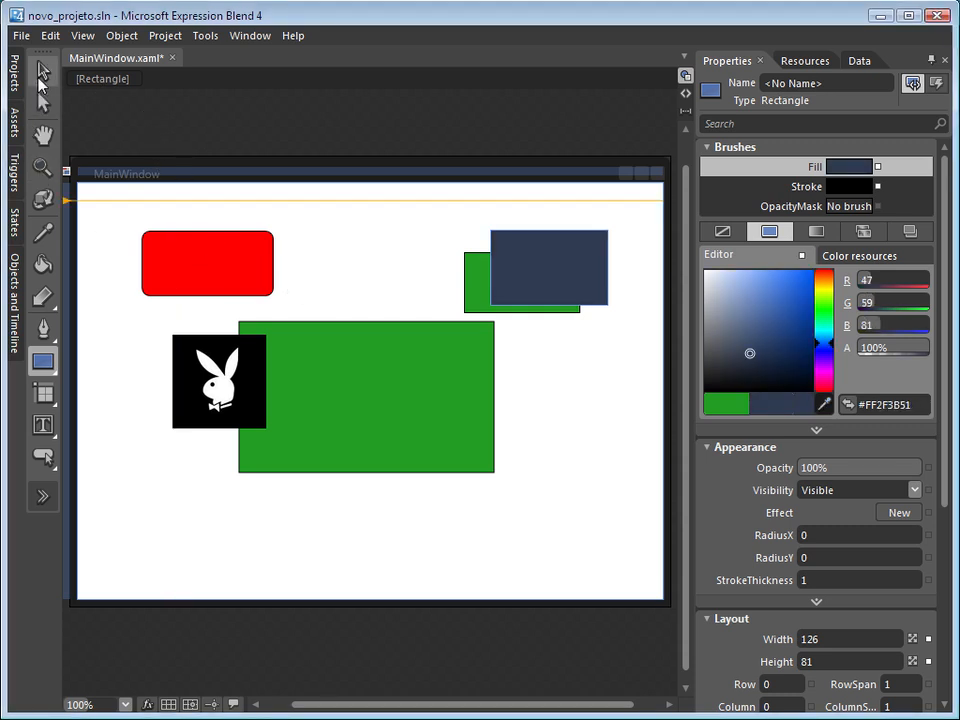
click(258, 254)
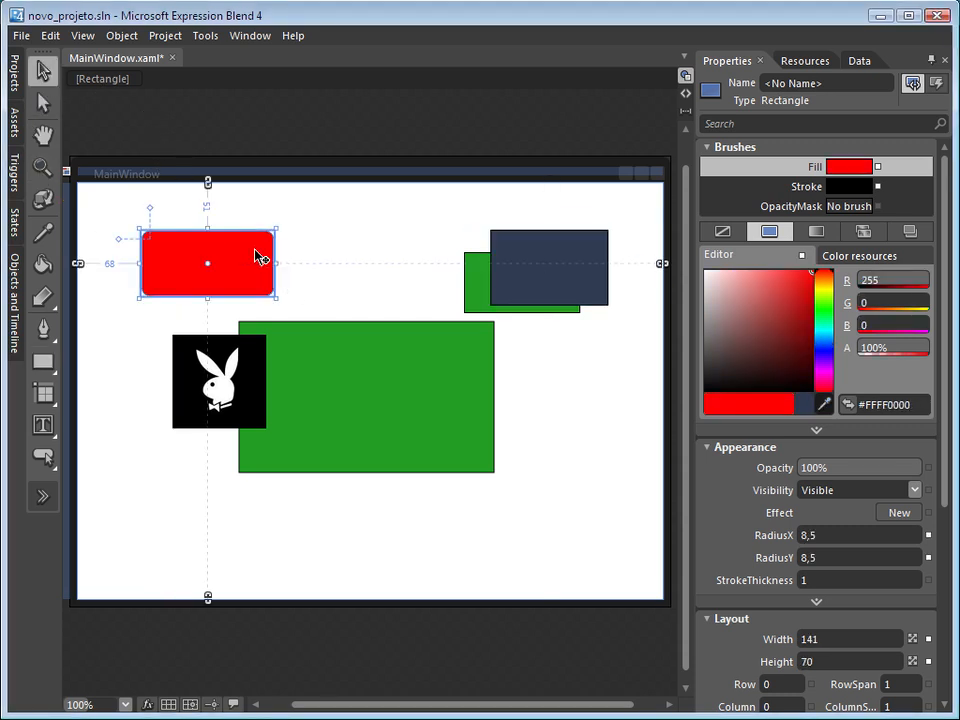
click(824, 403)
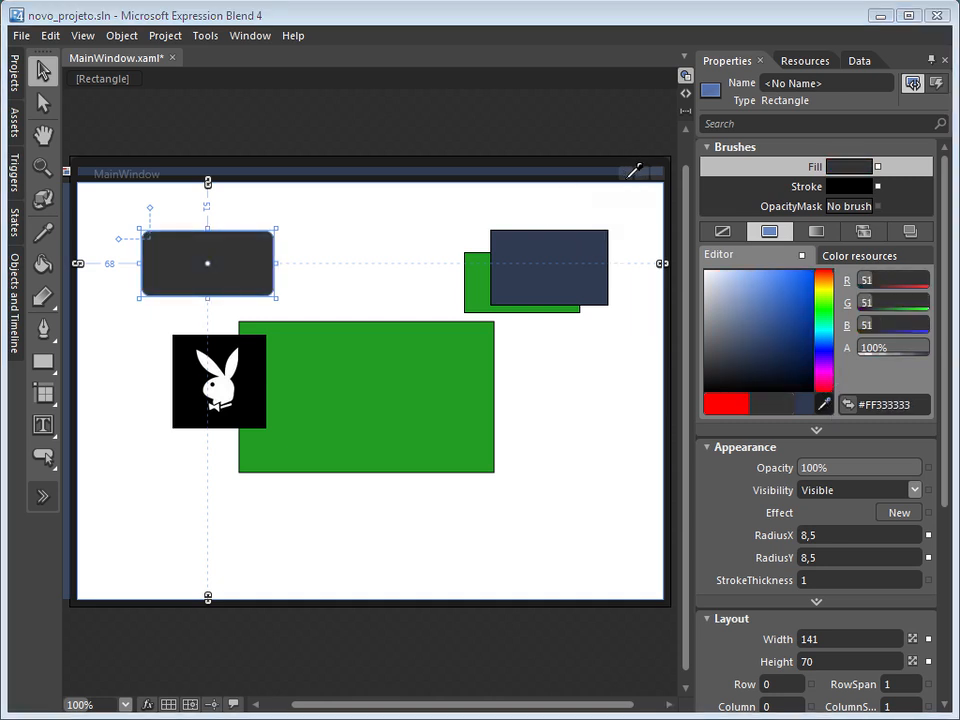
click(629, 176)
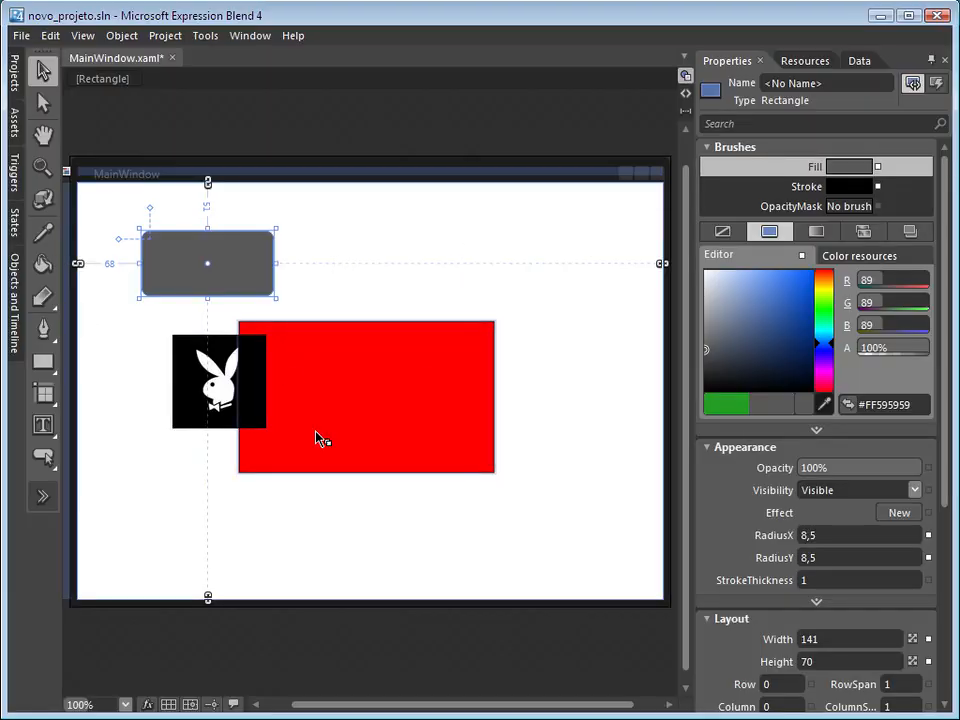
- Sample the application title bar's light blue #FFCEDCE9 as the rounded rectangle's fill and set its blue component to 20
click(824, 404)
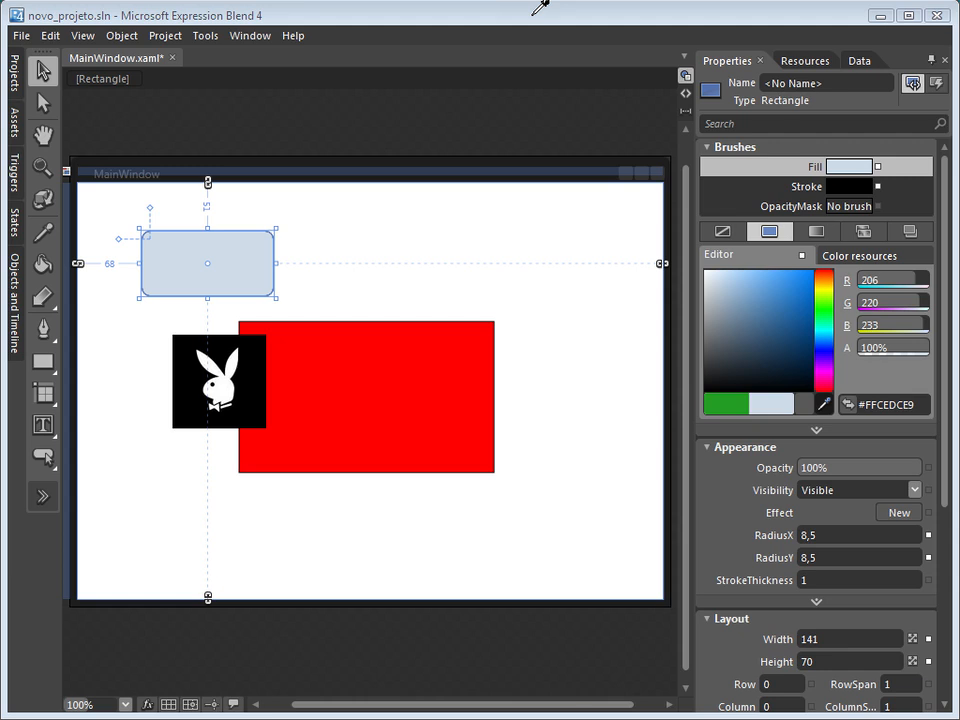
click(533, 14)
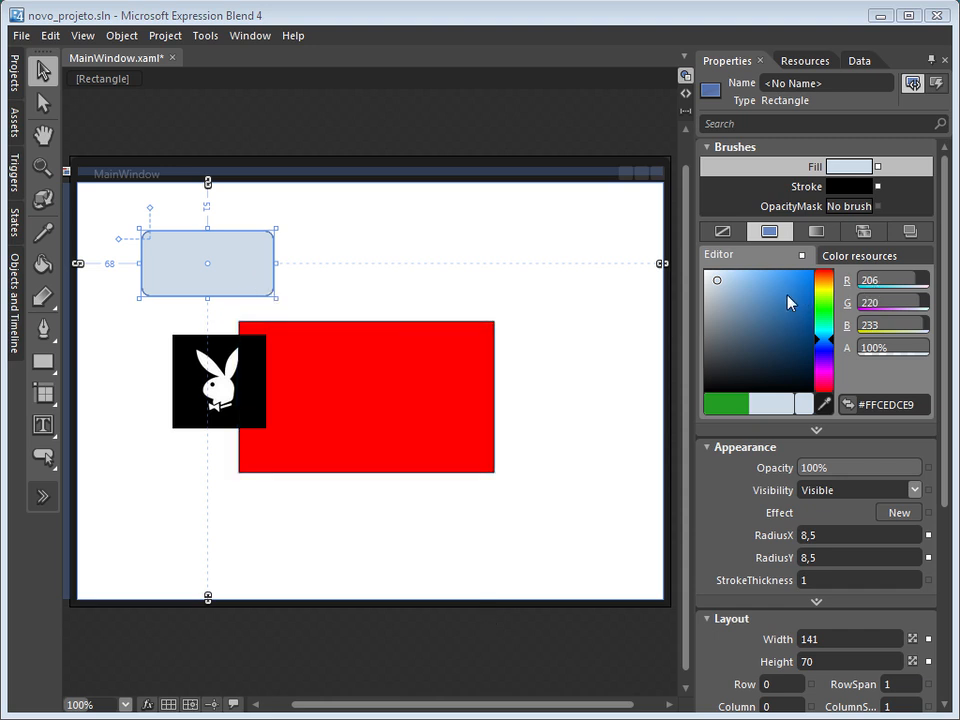
click(880, 279)
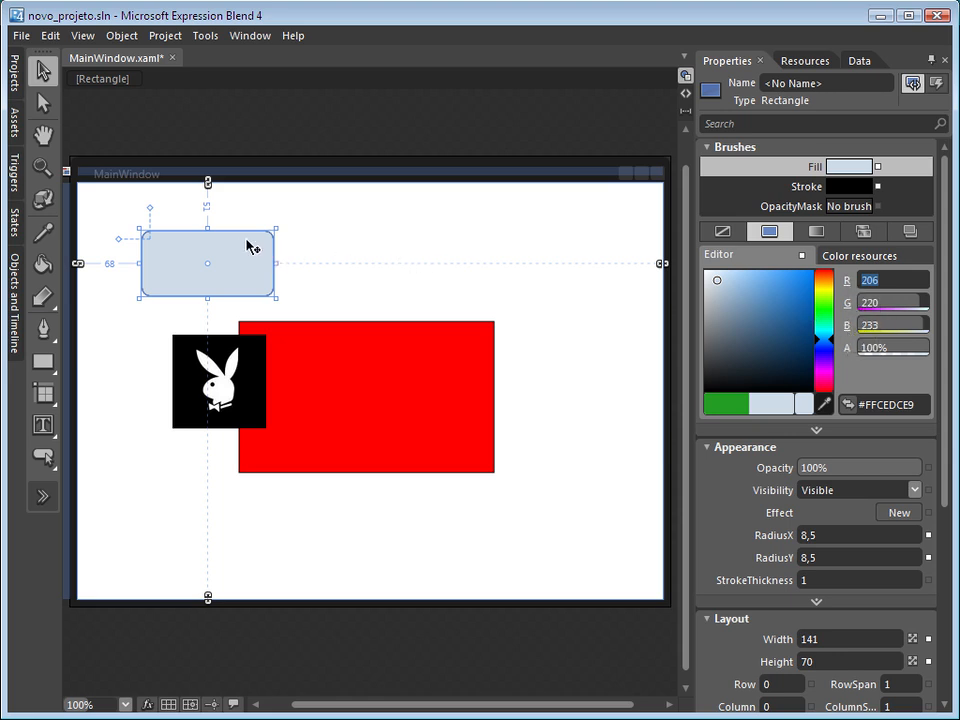
click(884, 302)
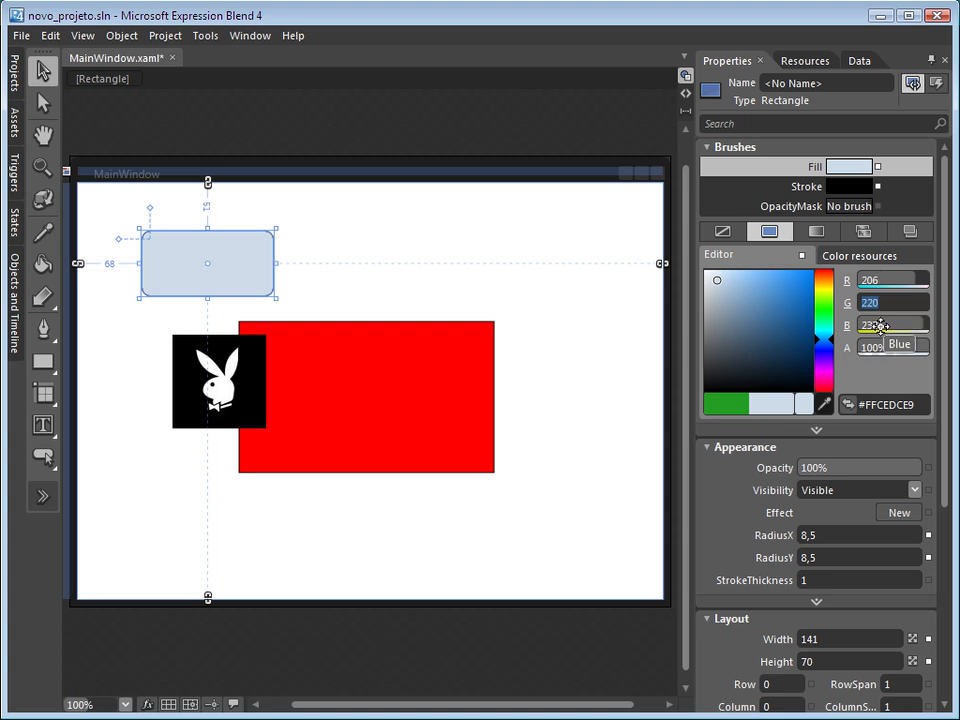
click(878, 280)
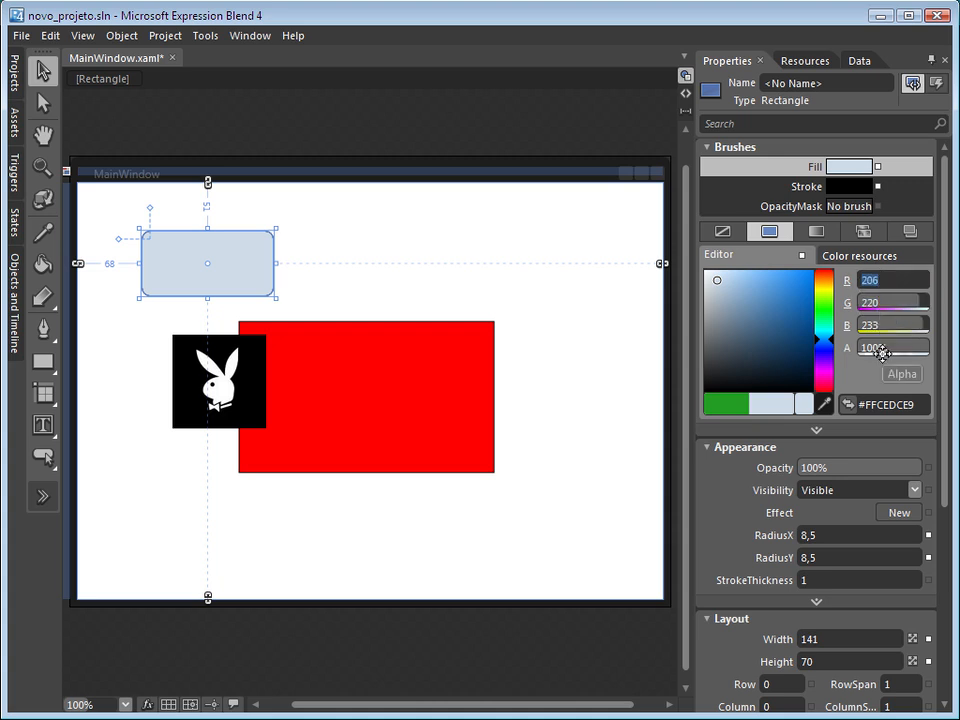
click(868, 300)
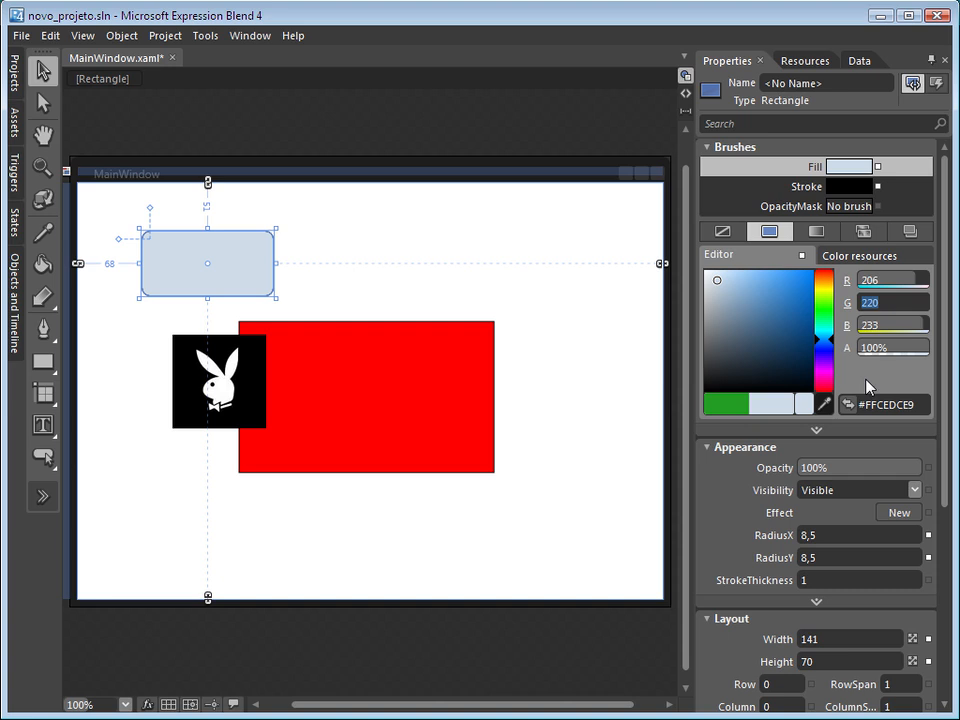
click(889, 325)
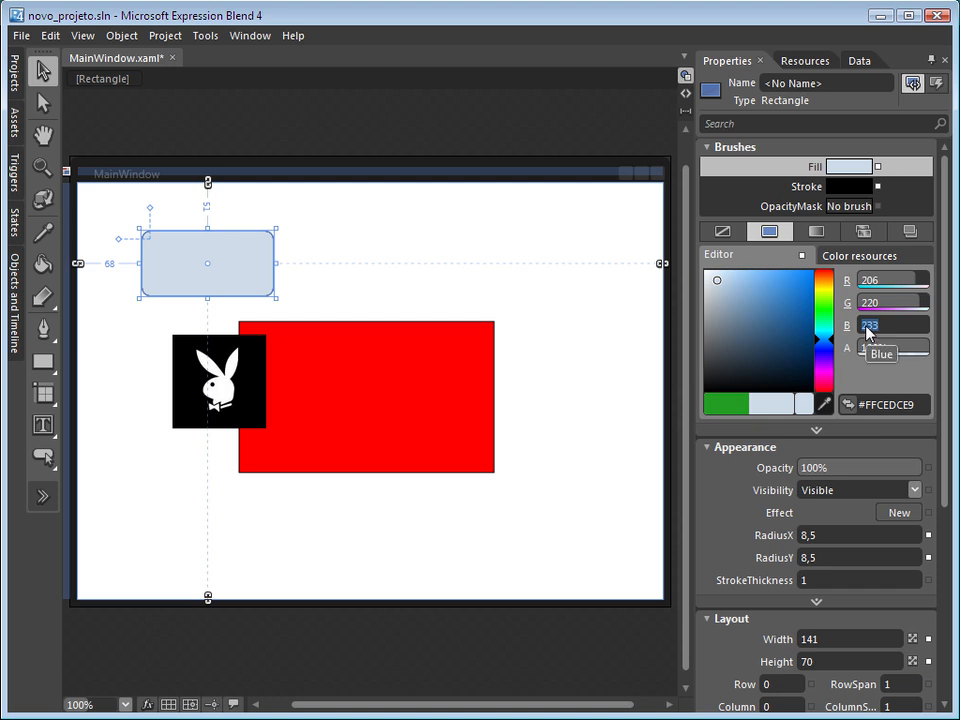
text(20)
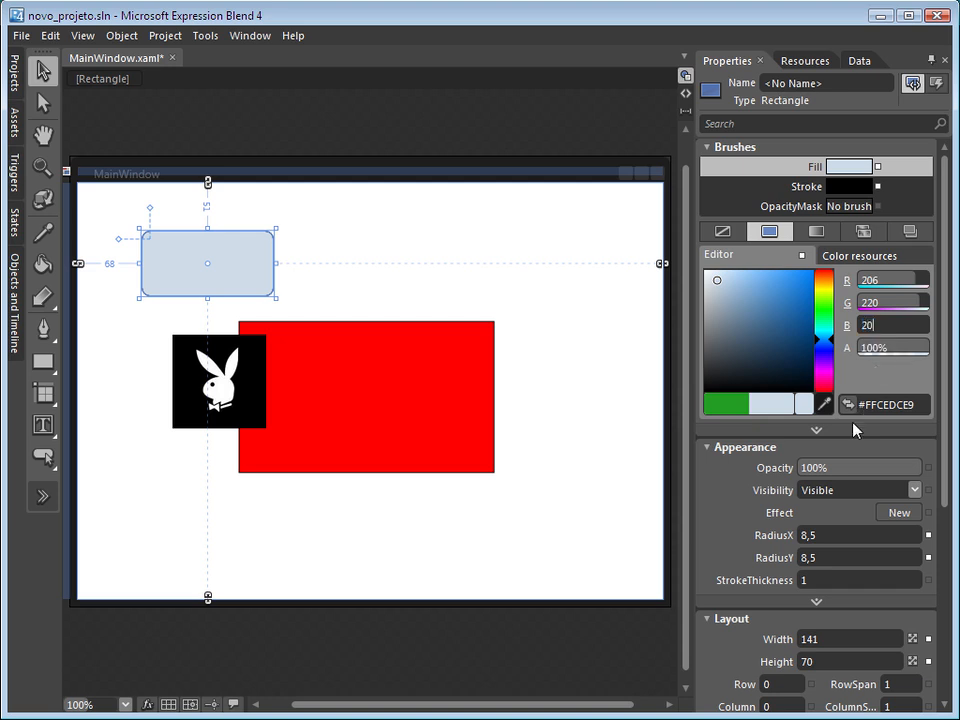
key(Return)
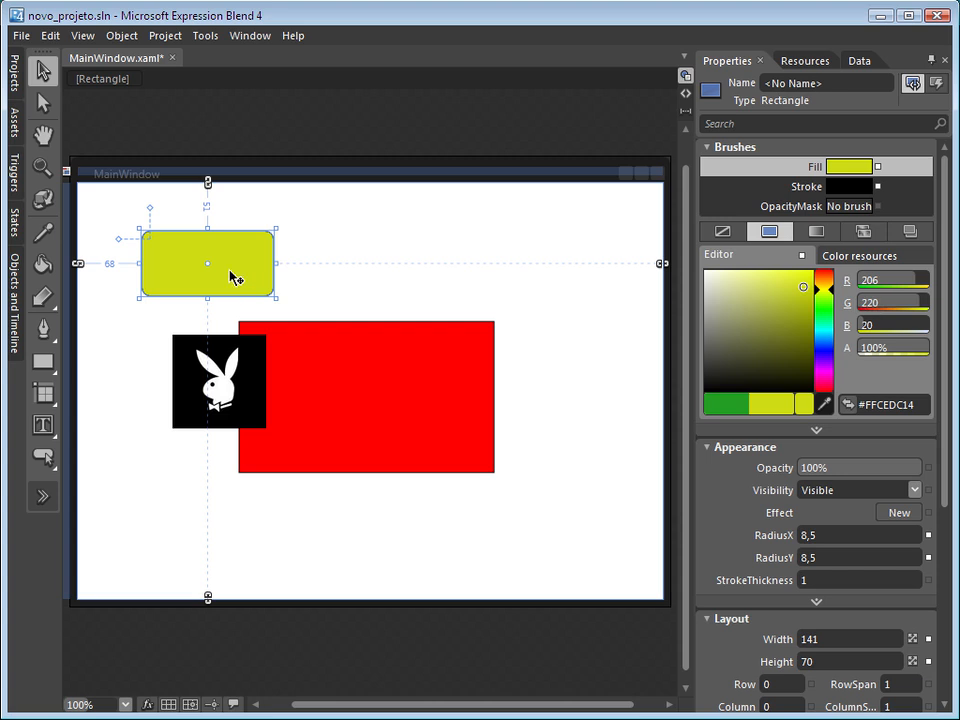
- Switch the fill's colour model to HLS, and return it to RGB
click(849, 285)
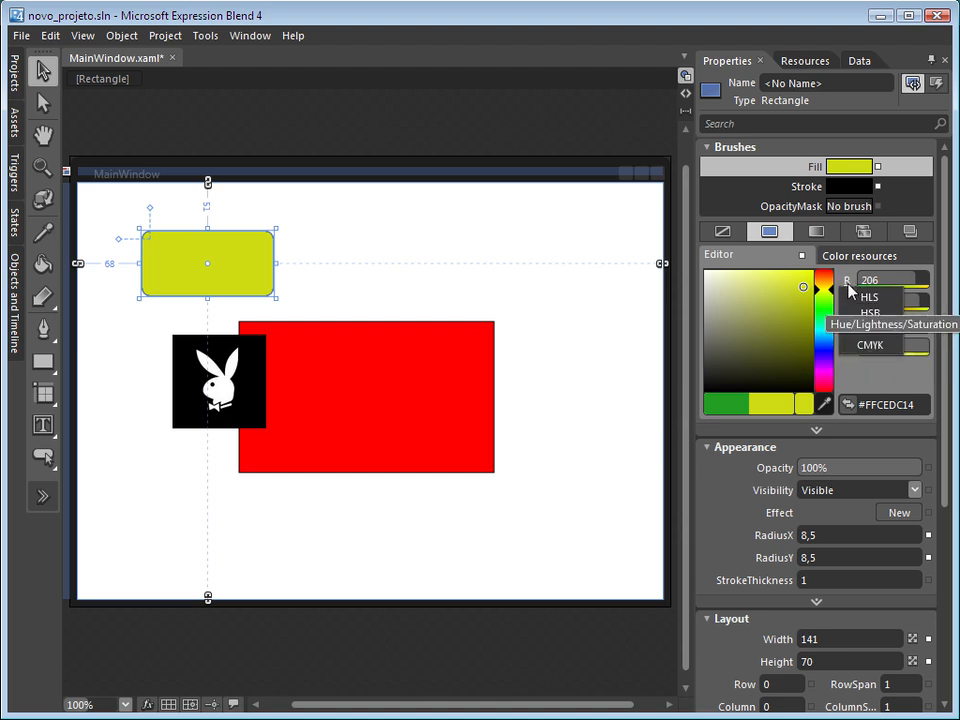
click(864, 297)
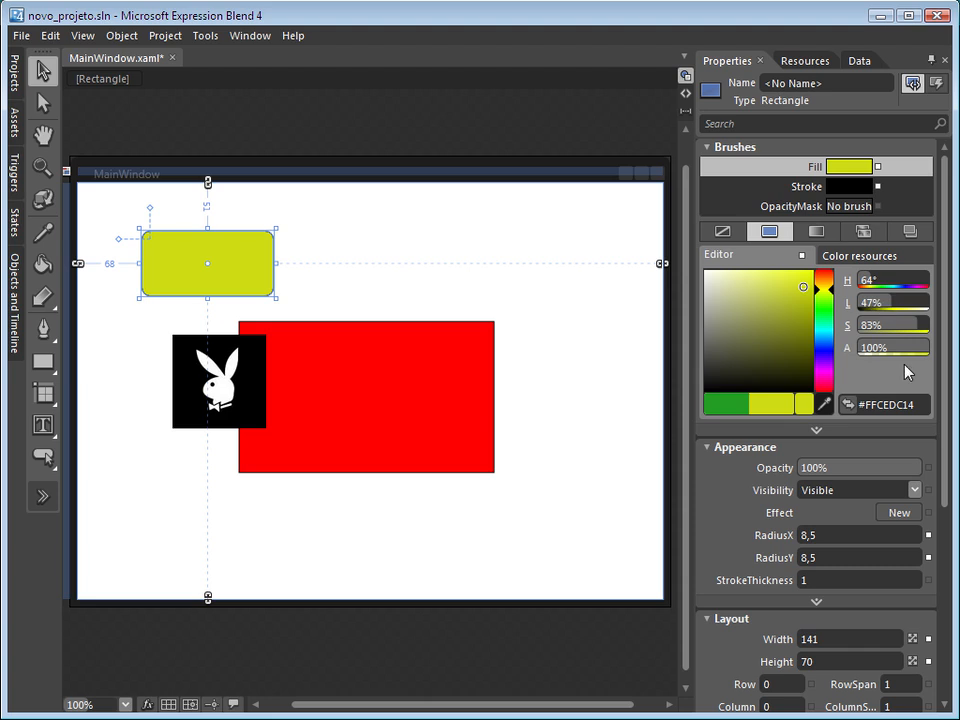
click(846, 281)
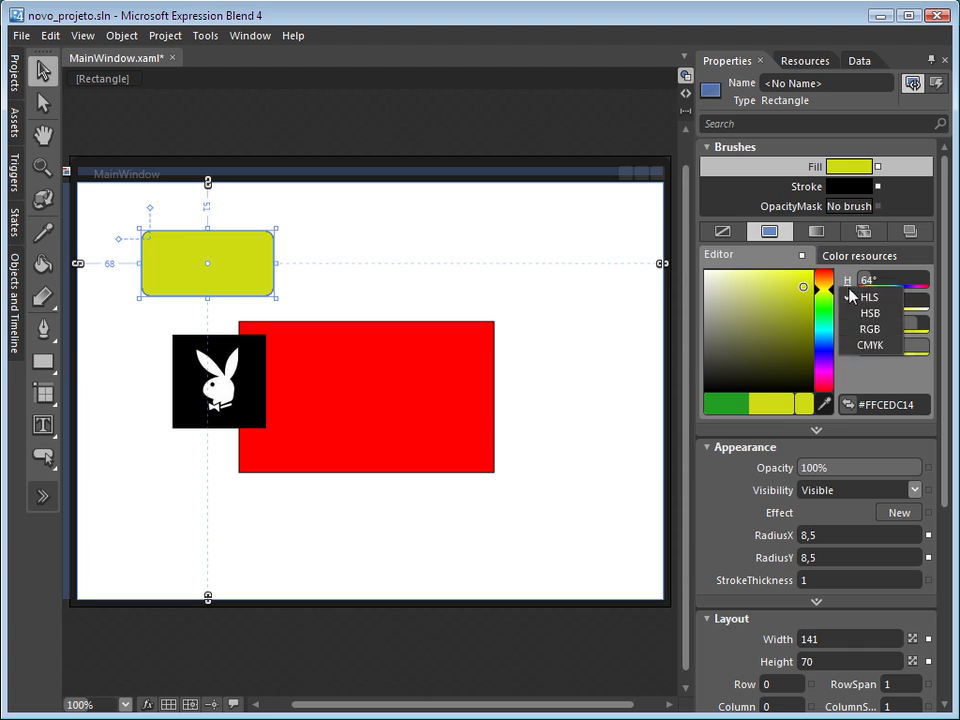
click(852, 329)
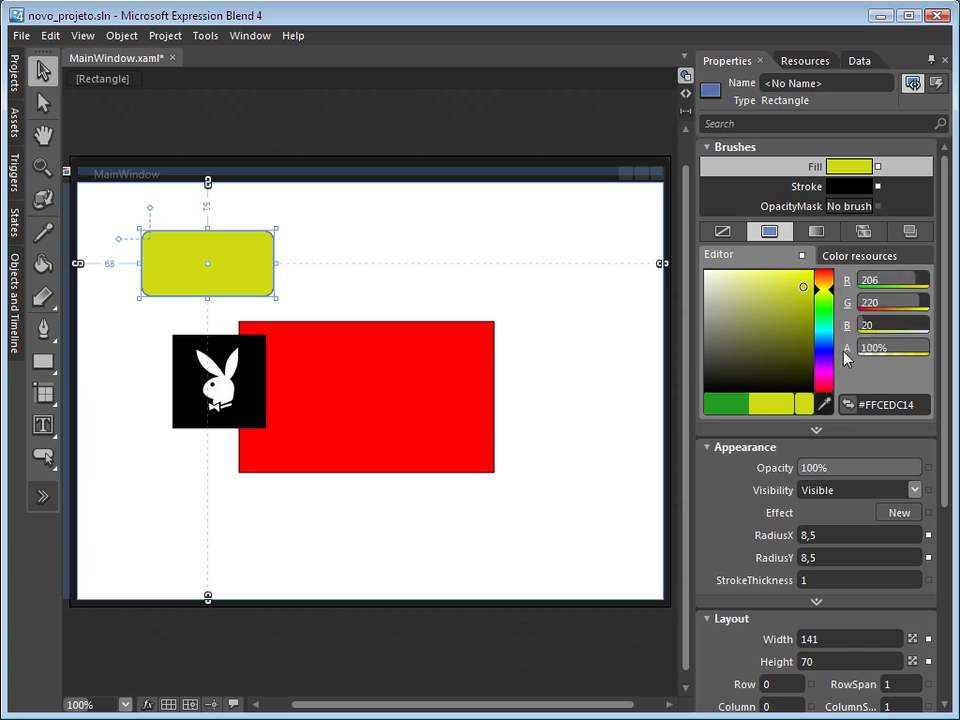
- Examine the options for converting the fill colour to a resource and for creating a new resource dictionary, cancelling both dialogs
click(848, 405)
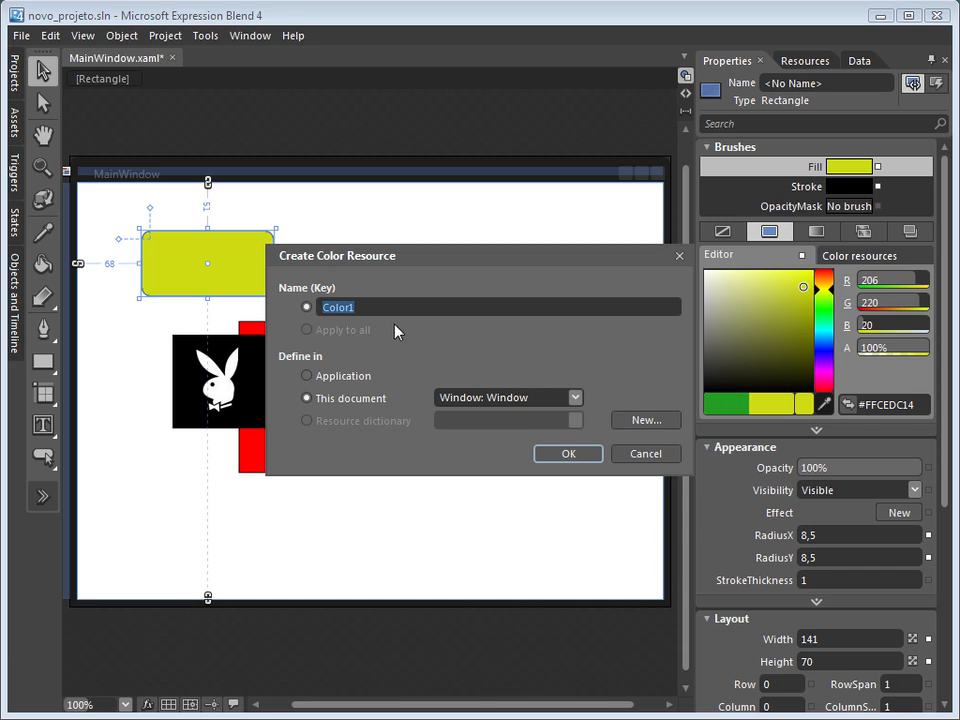
click(646, 420)
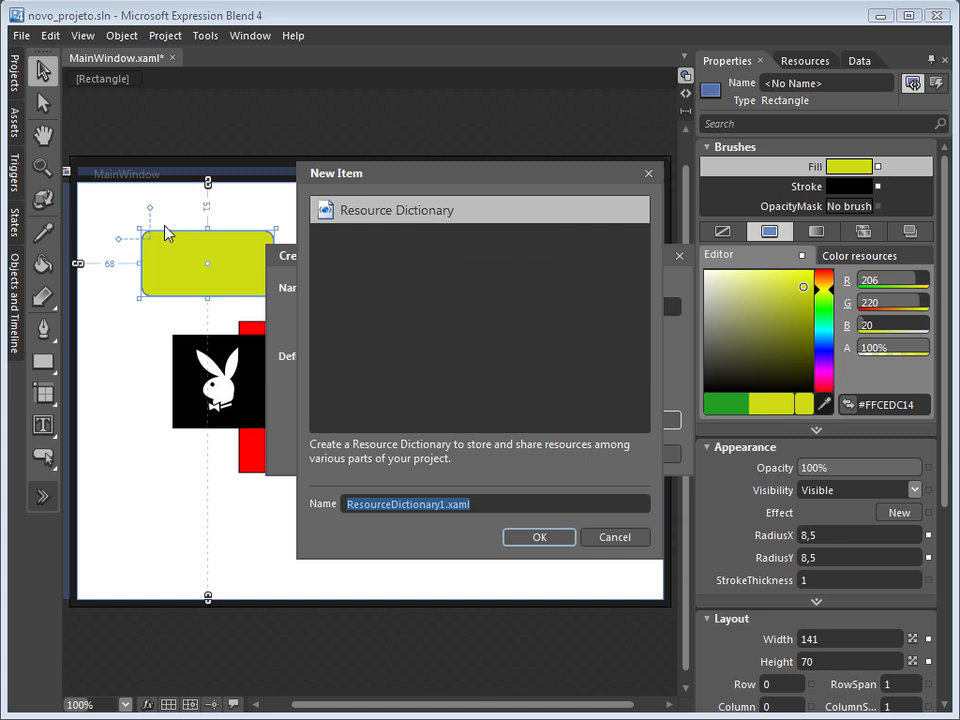
click(618, 540)
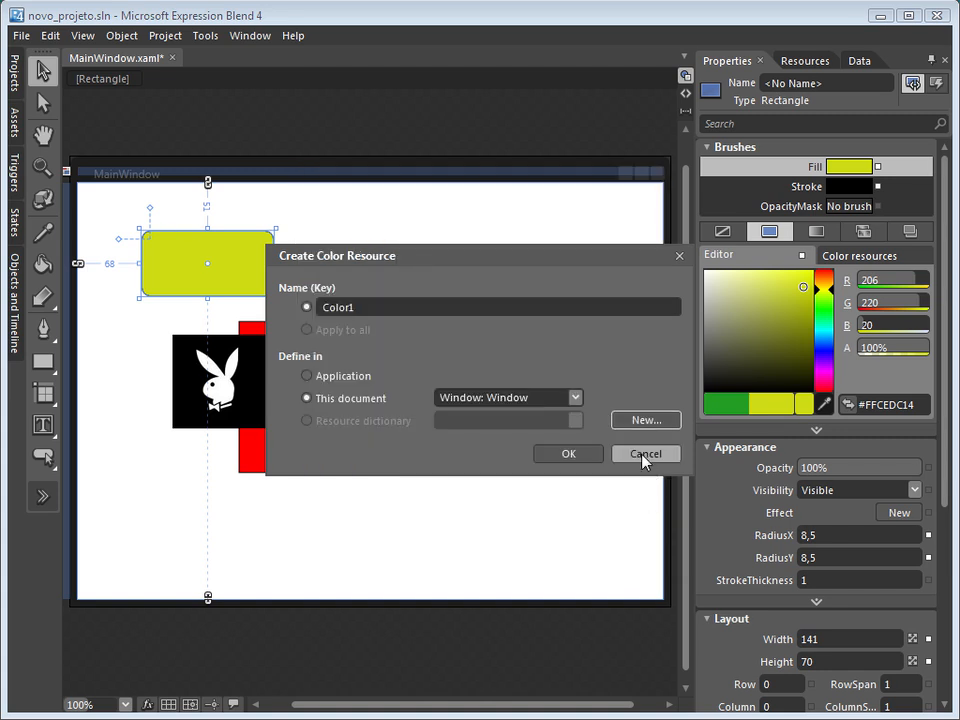
click(643, 455)
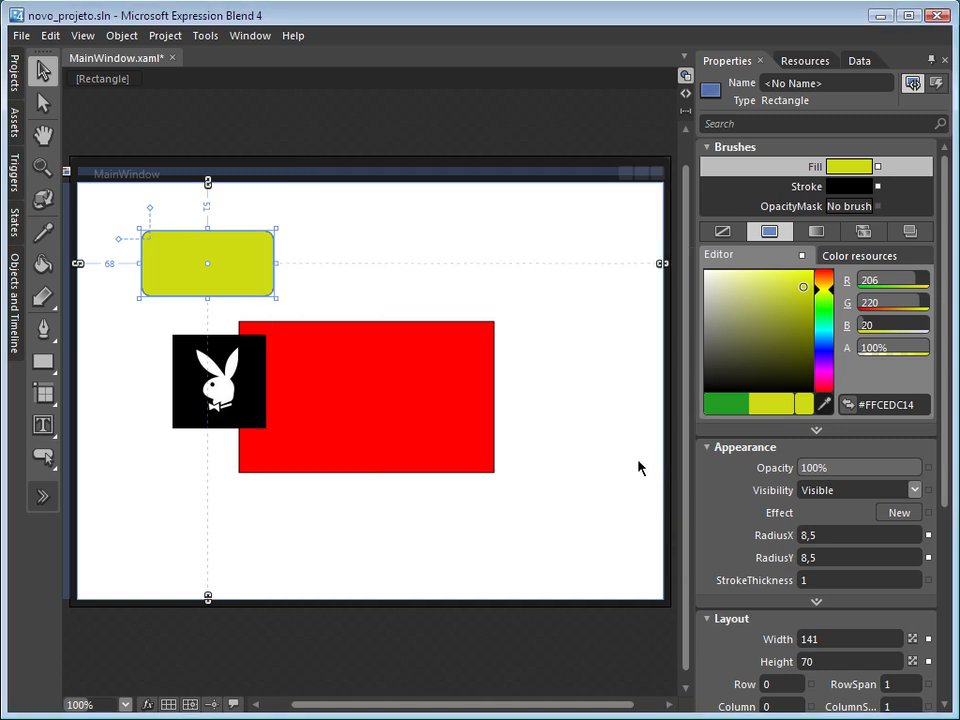
- Look through the system colour resources available for the fill, and return to the colour editor
click(881, 258)
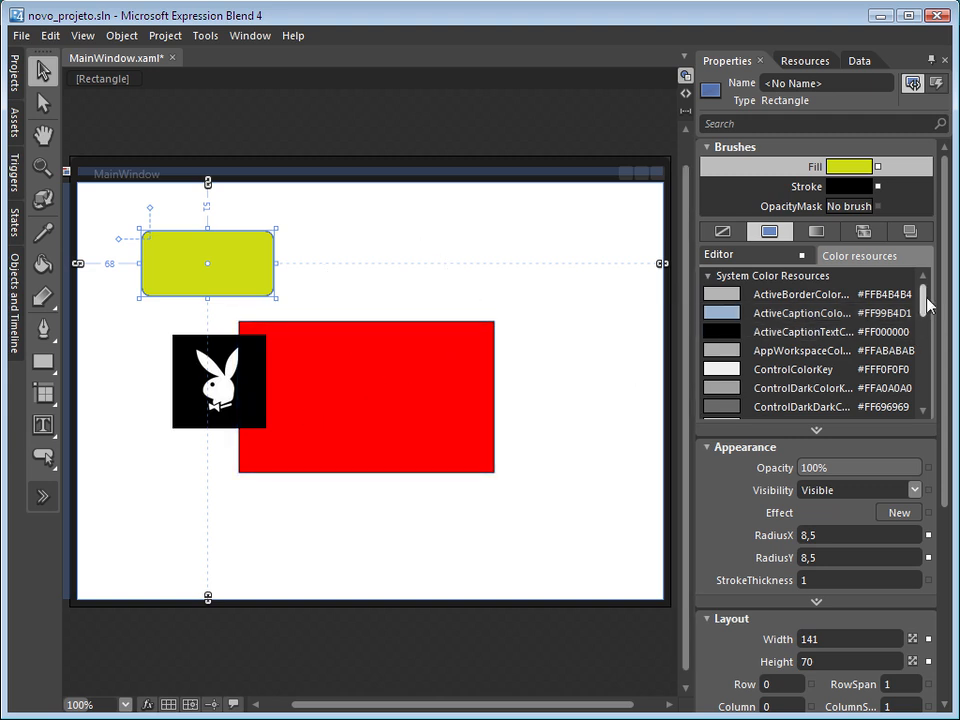
drag(925, 299, 926, 331)
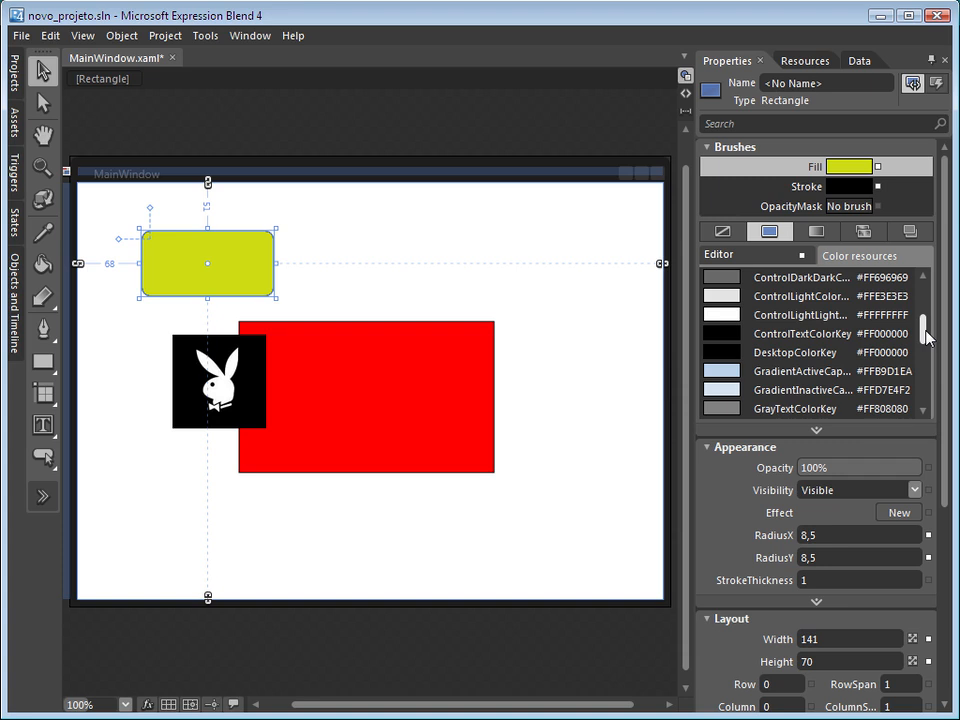
click(742, 254)
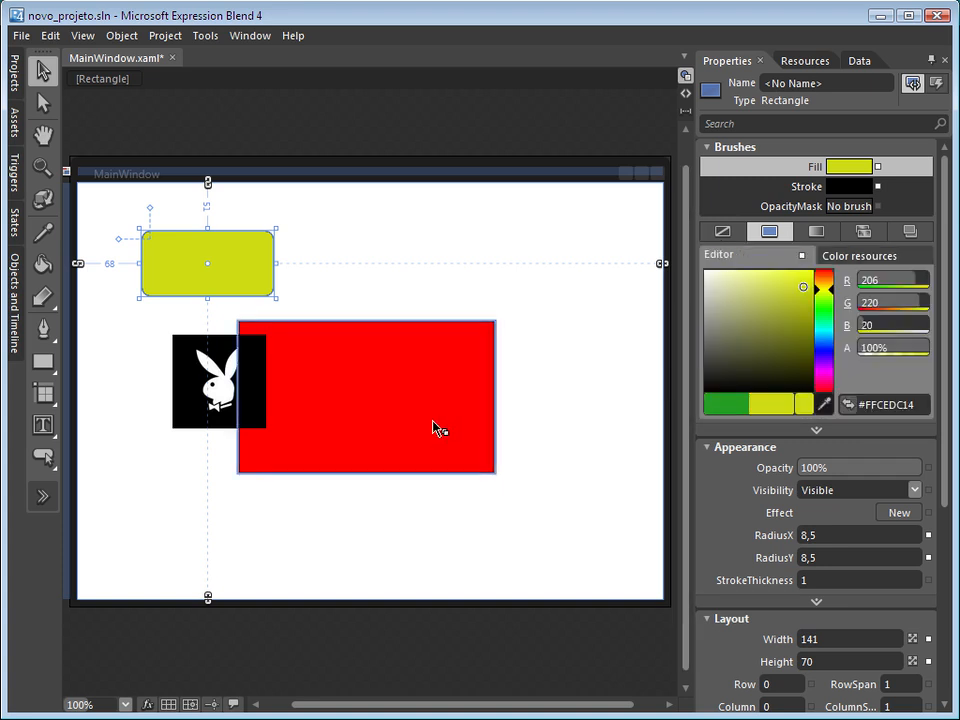